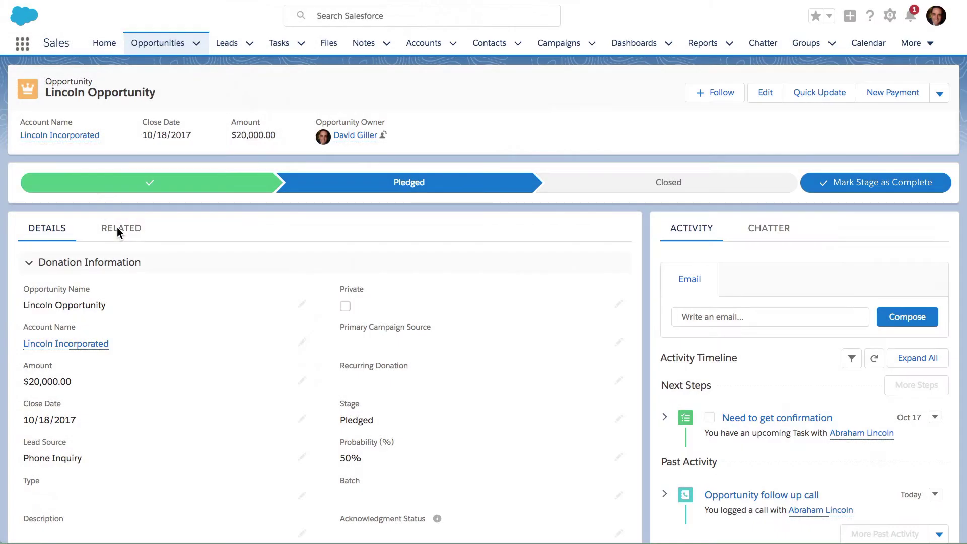
- Show the Lincoln Opportunity's related lists and scroll to the empty Opportunity Team and Products lists
left_click(117, 229)
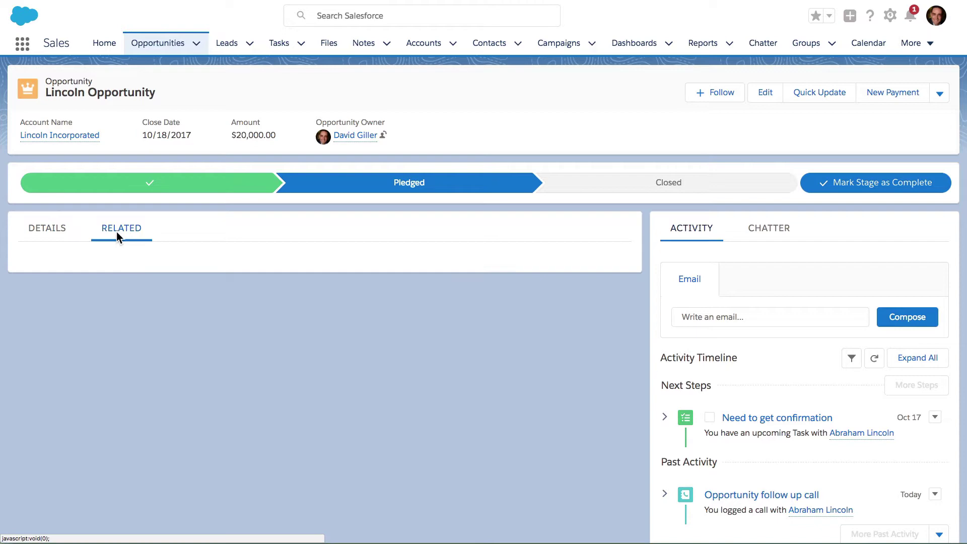
scroll(135, 362, "down", 1)
scroll(135, 361, "down", 5)
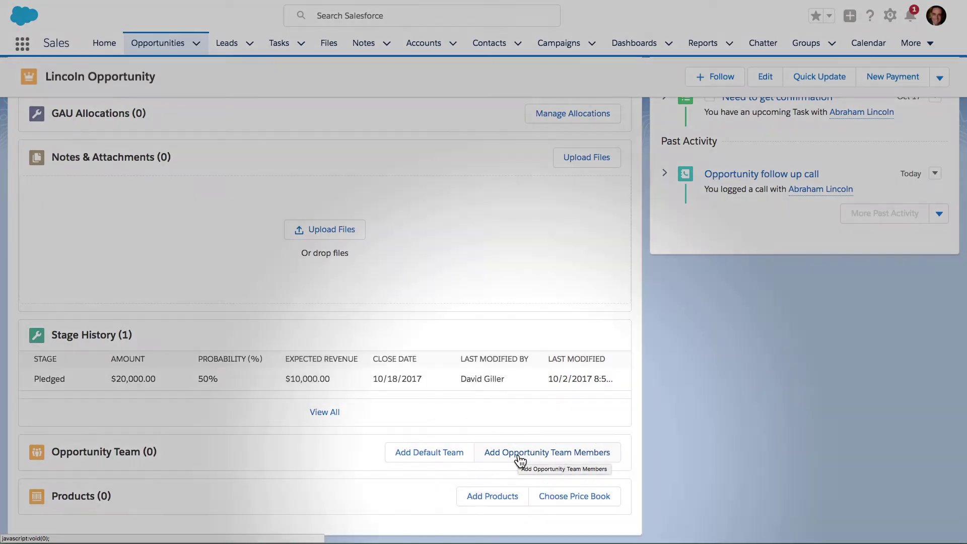
- Start a new opportunity team row with the Executive Sponsor role and the searched-for user
left_click(518, 455)
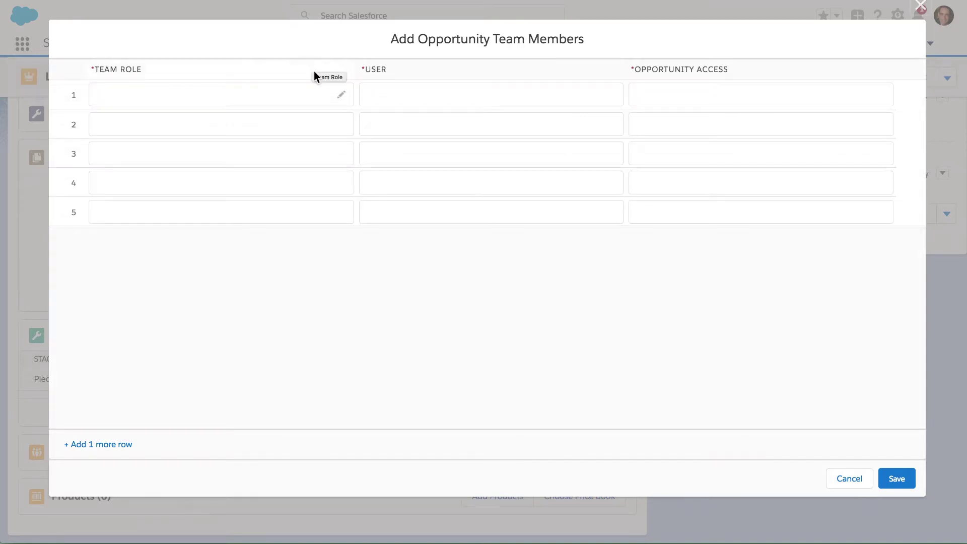
left_click(340, 95)
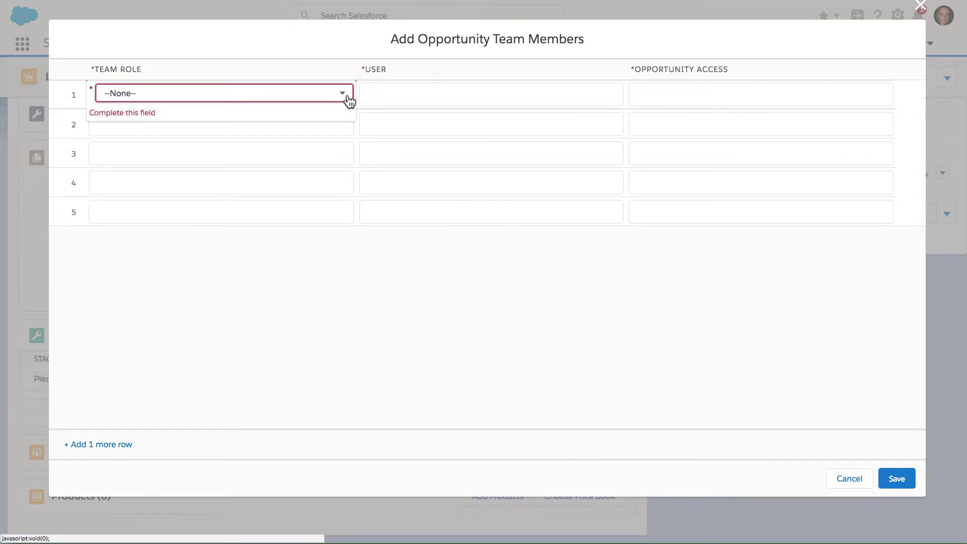
left_click(346, 96)
left_click(152, 184)
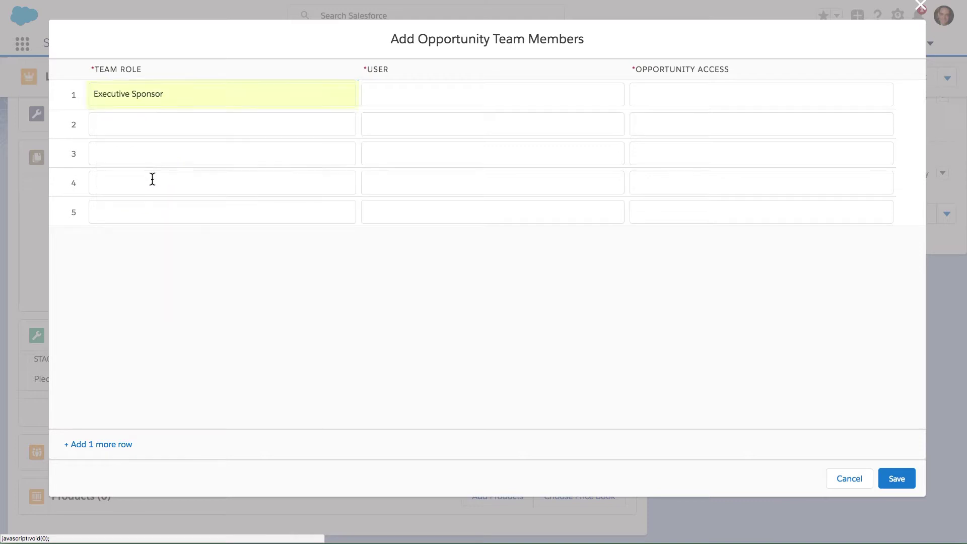
left_click(374, 94)
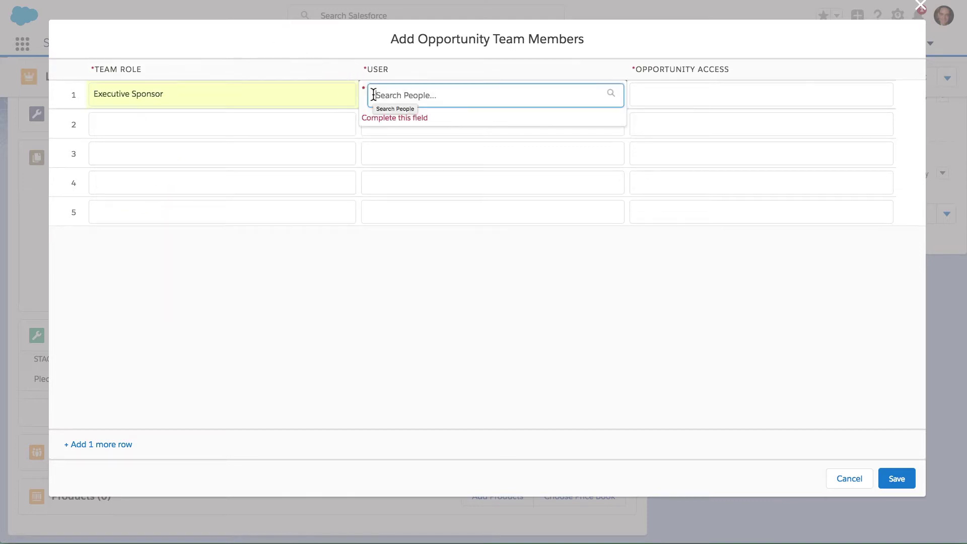
type("jeanne")
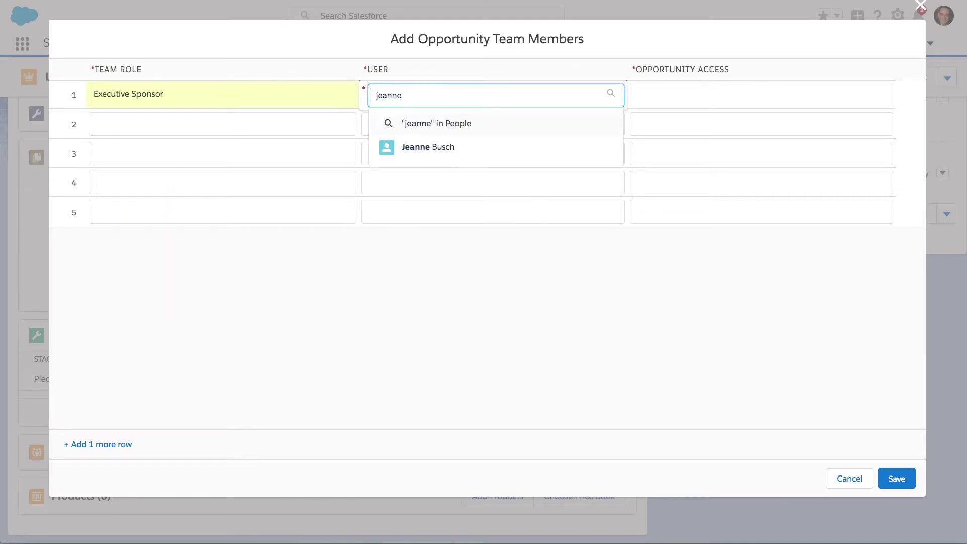
left_click(407, 158)
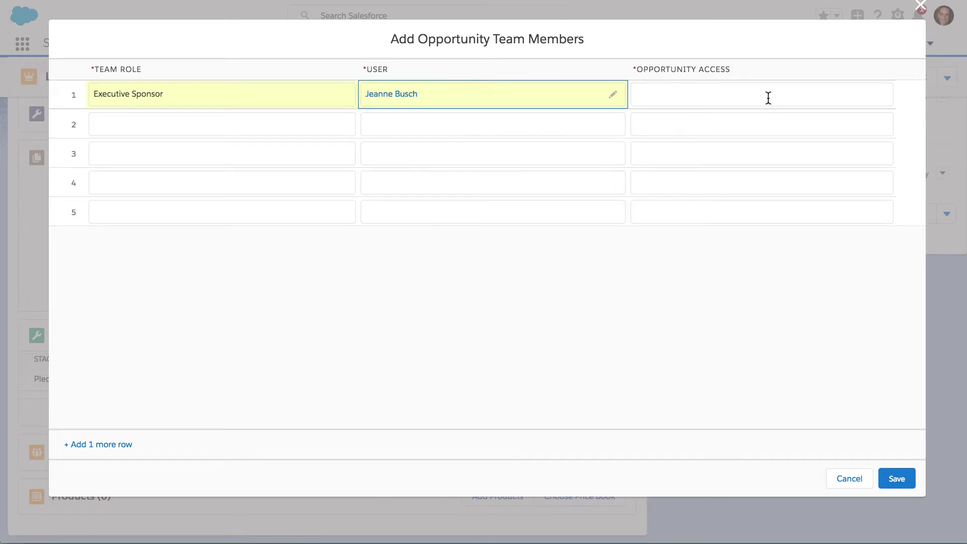
- Give the first team row Read/Write opportunity access
left_click(766, 99)
left_click(773, 103)
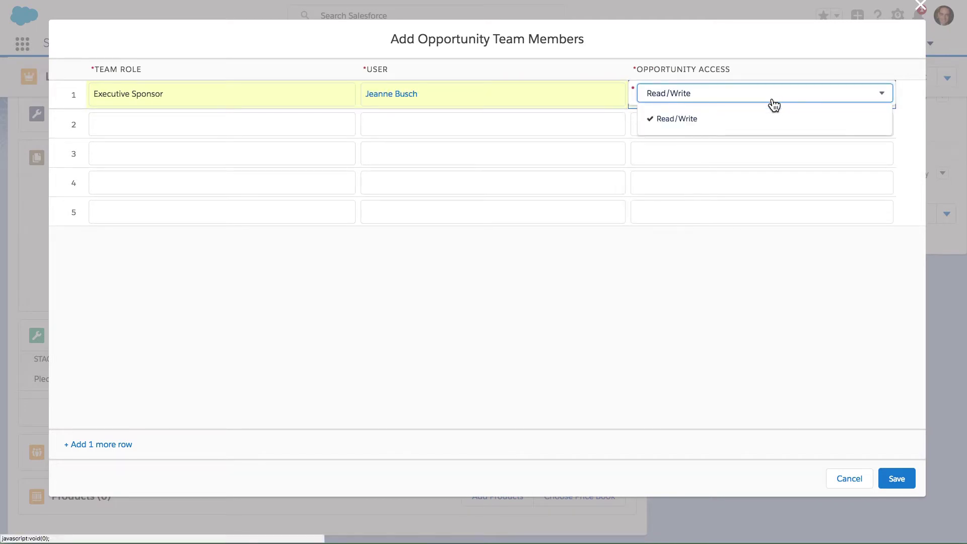
left_click(703, 120)
left_click(589, 56)
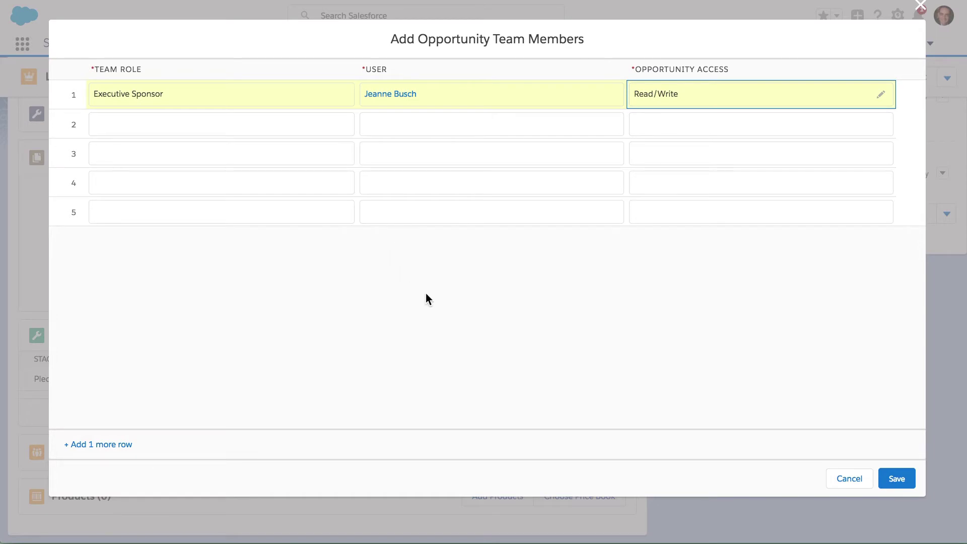
- Save the Executive Sponsor team member to the Lincoln Opportunity
left_click(901, 483)
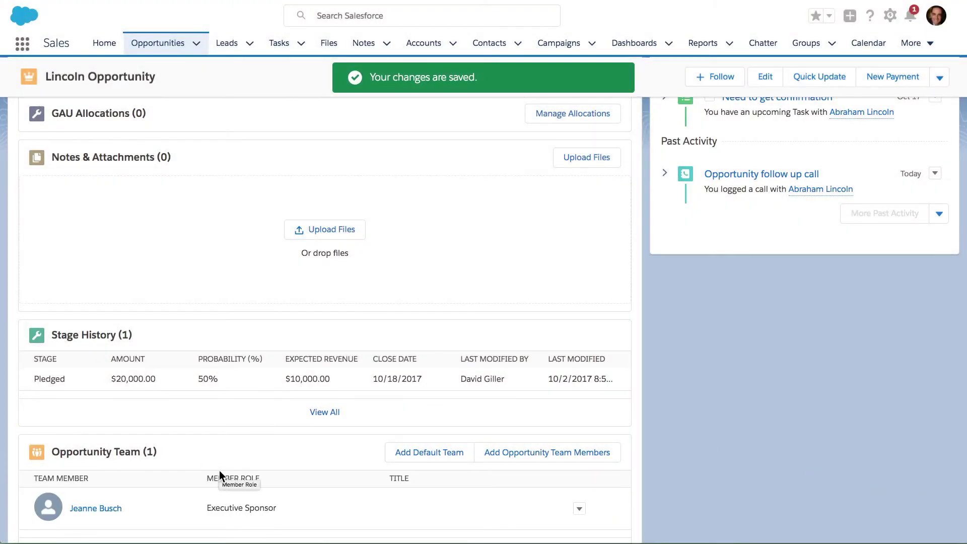
scroll(208, 484, "down", 1)
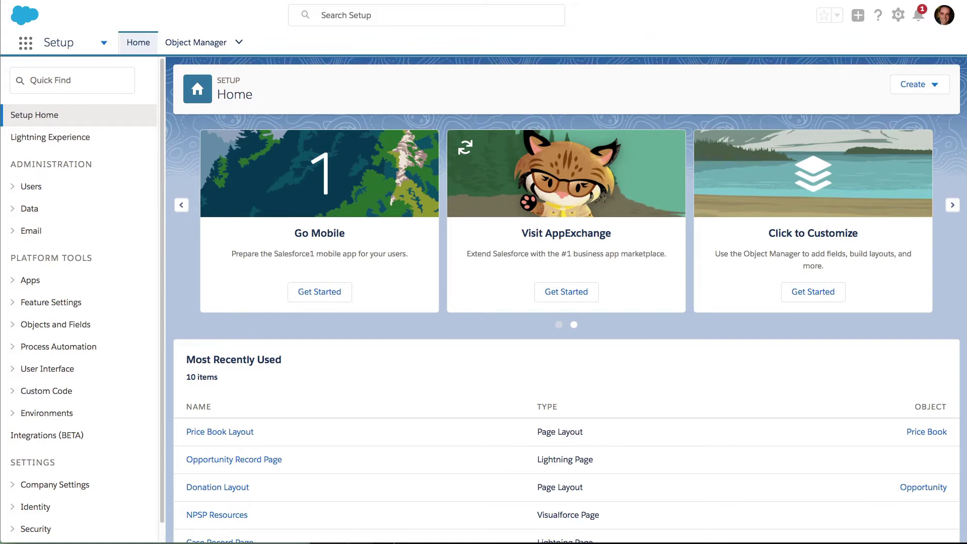
- Find Opportunity Settings with the Quick Find search 'oppo', open it, and zoom the page in
left_click(62, 82)
type("o")
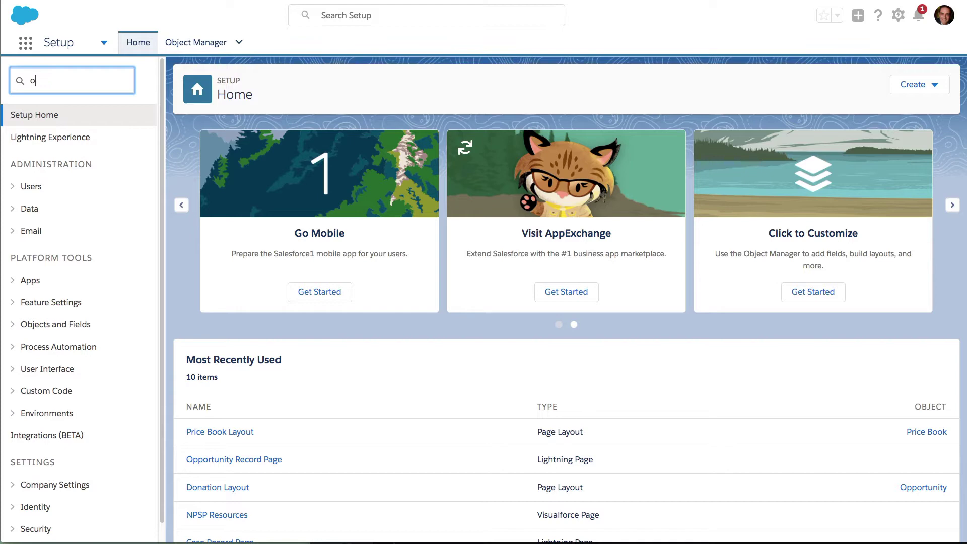
type("ppo")
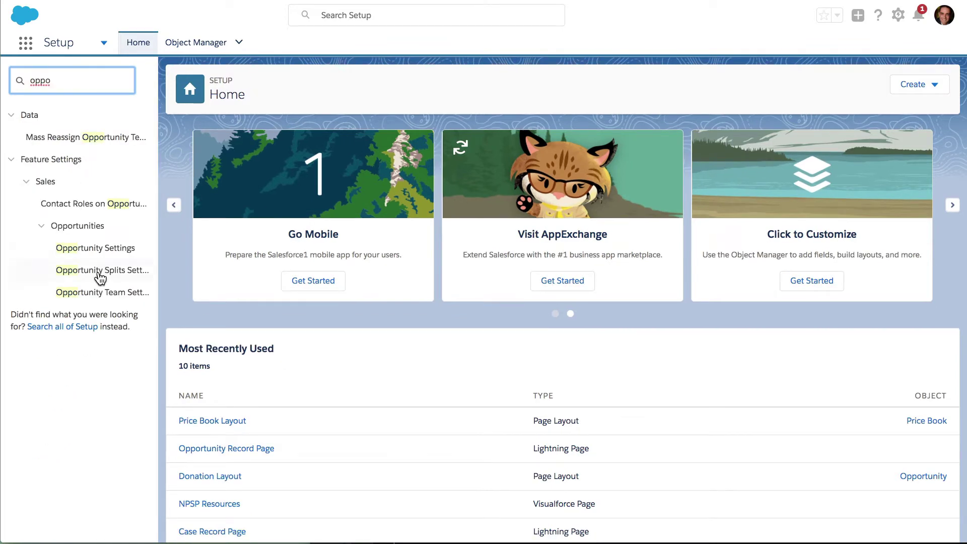
left_click(94, 251)
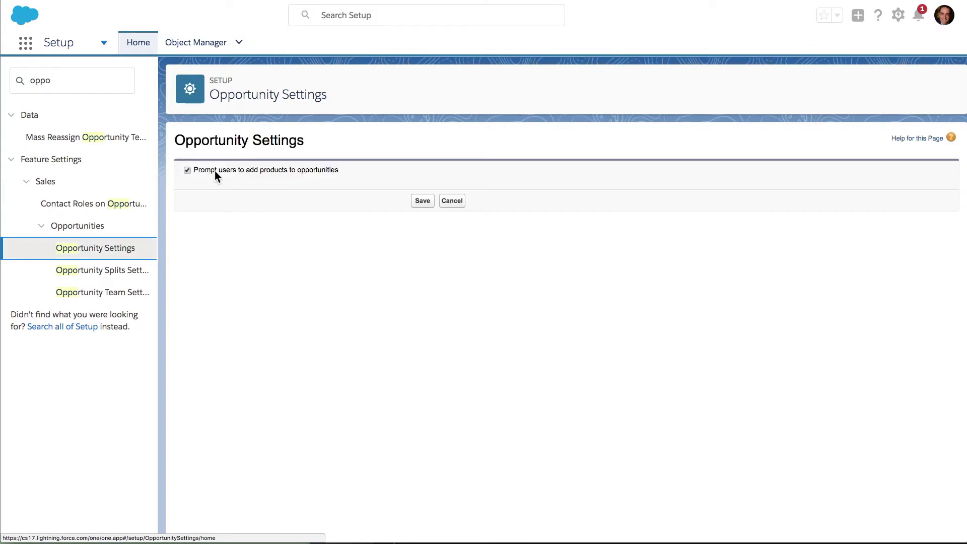
key("super+equal")
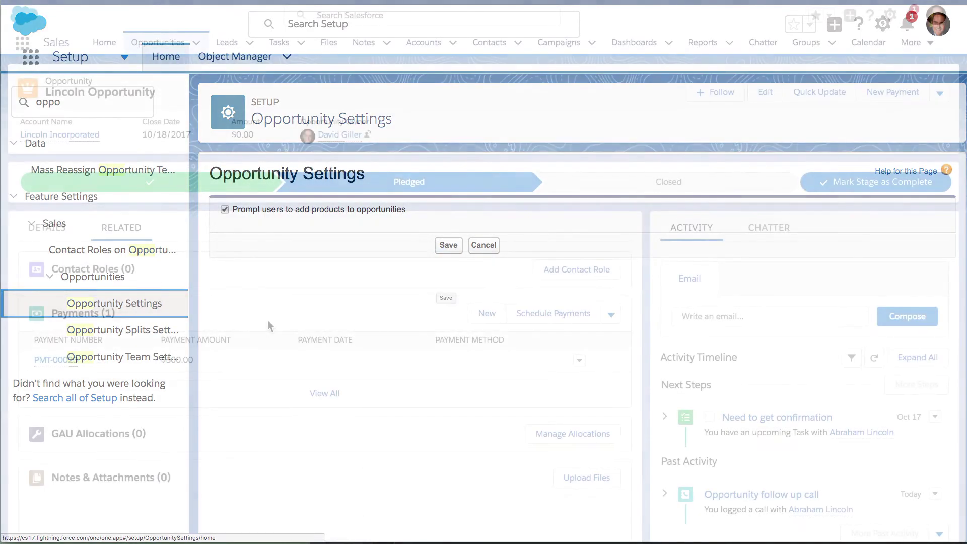
- Open the Standard Price Book Add Products picker from the Products related list
scroll(268, 320, "down", 10)
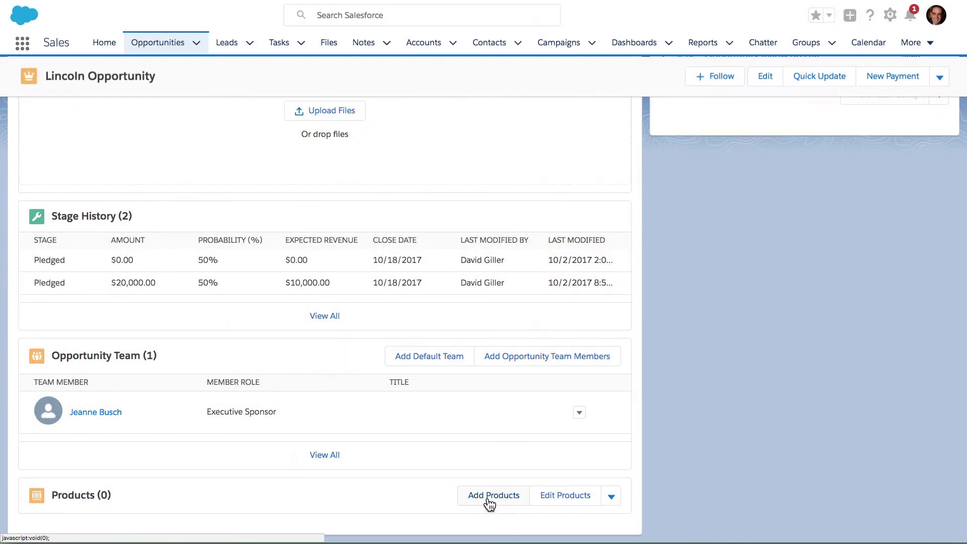
left_click(488, 501)
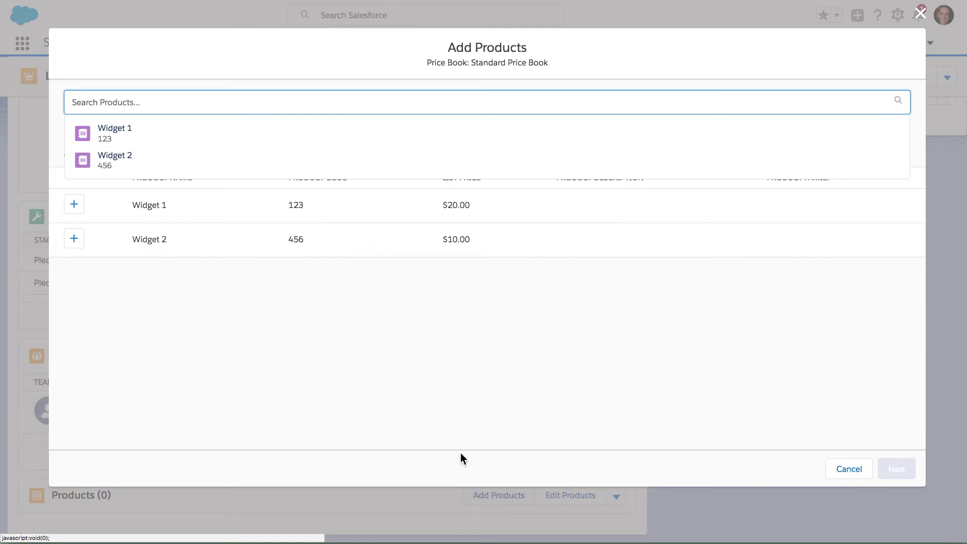
- Search products for 'widget' and select Widget 1 and Widget 2
left_click(422, 319)
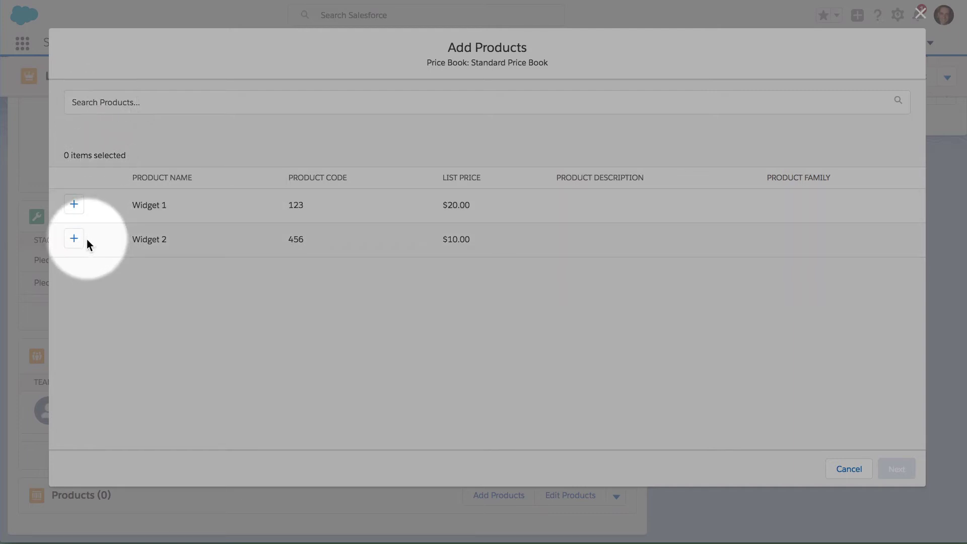
left_click(110, 102)
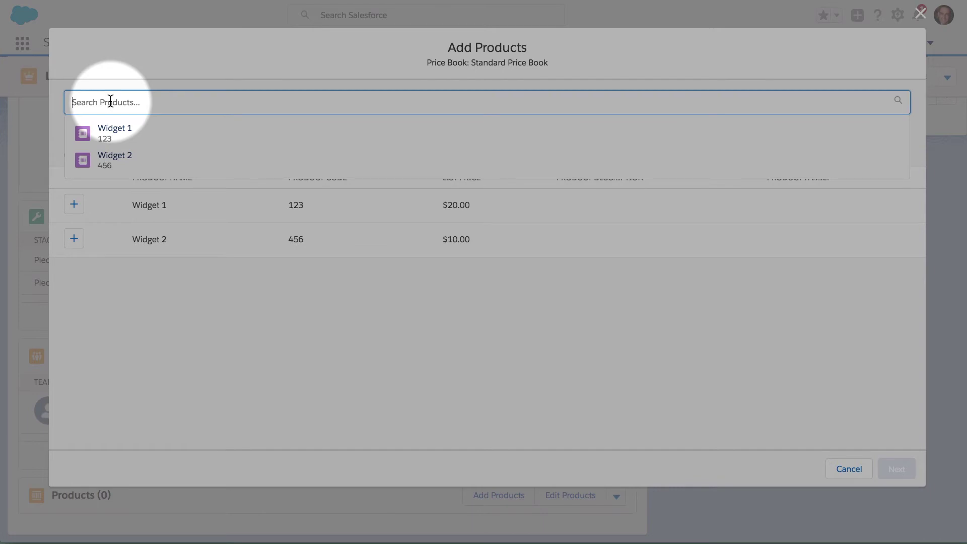
type("widget")
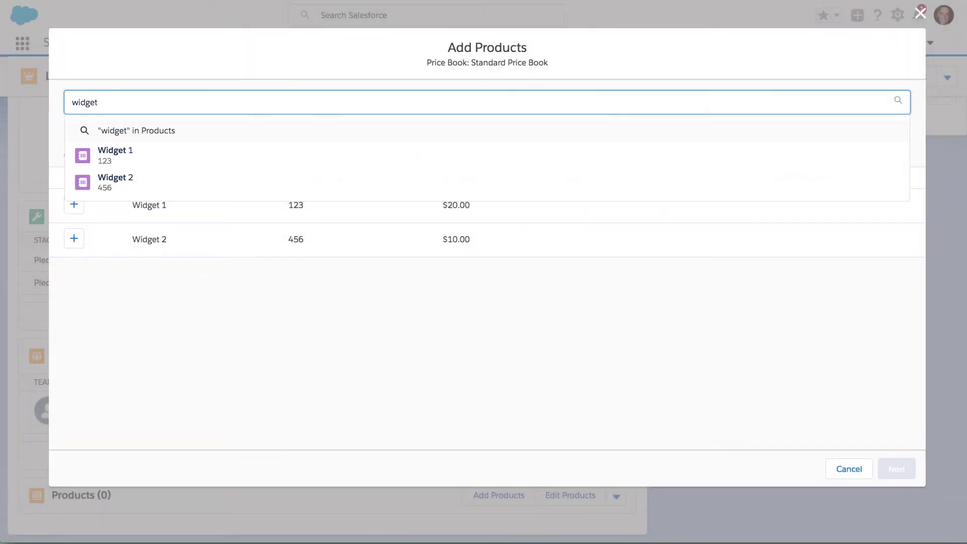
key("Return")
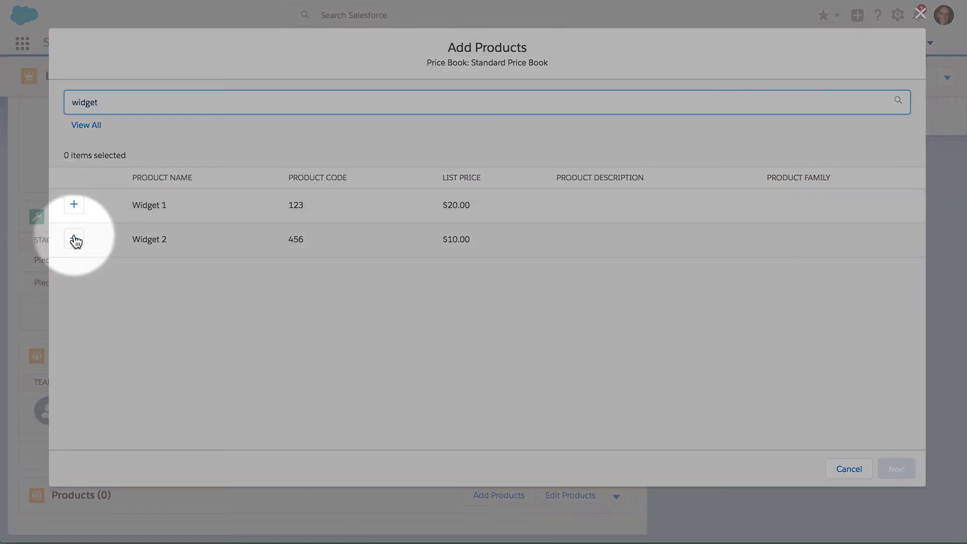
left_click(75, 208)
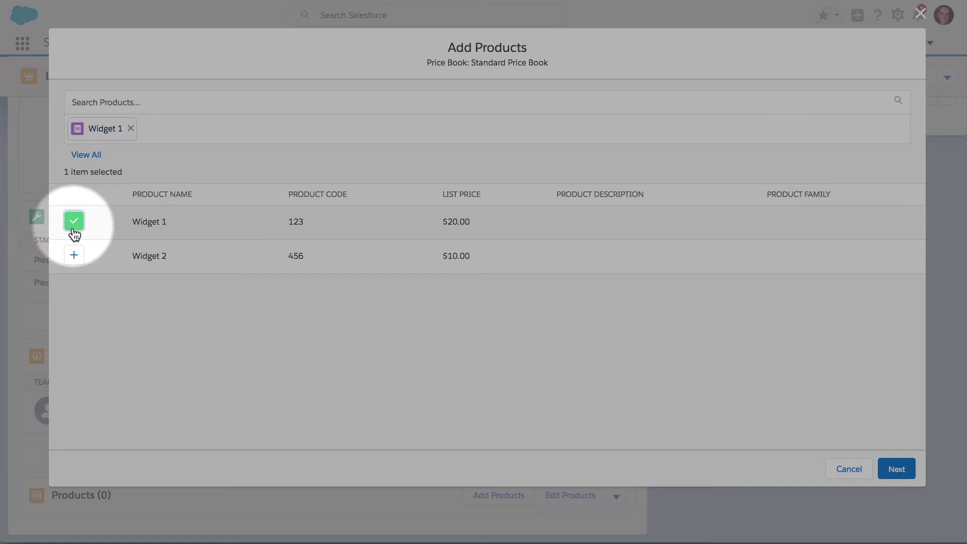
left_click(74, 258)
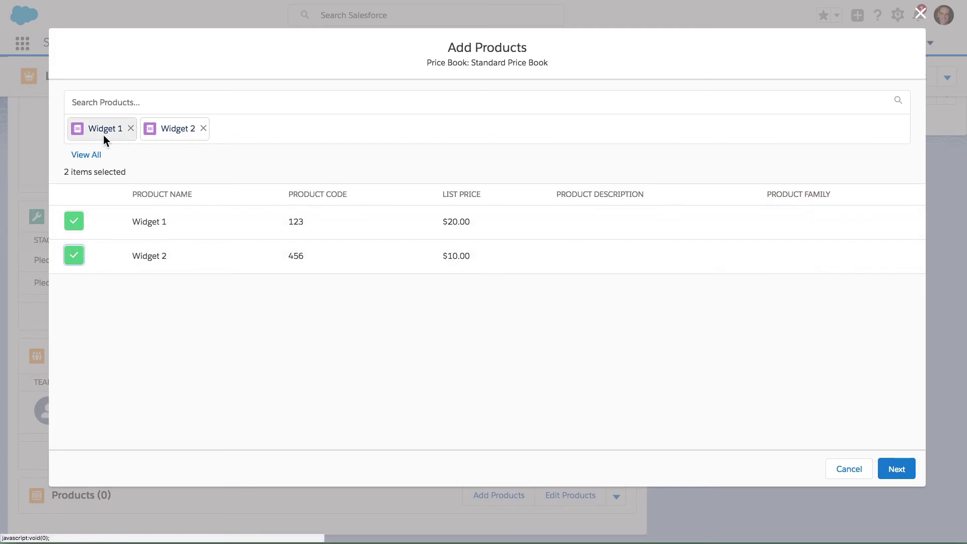
- Enter quantity 200 for Widget 1 and 550 for Widget 2
left_click(905, 476)
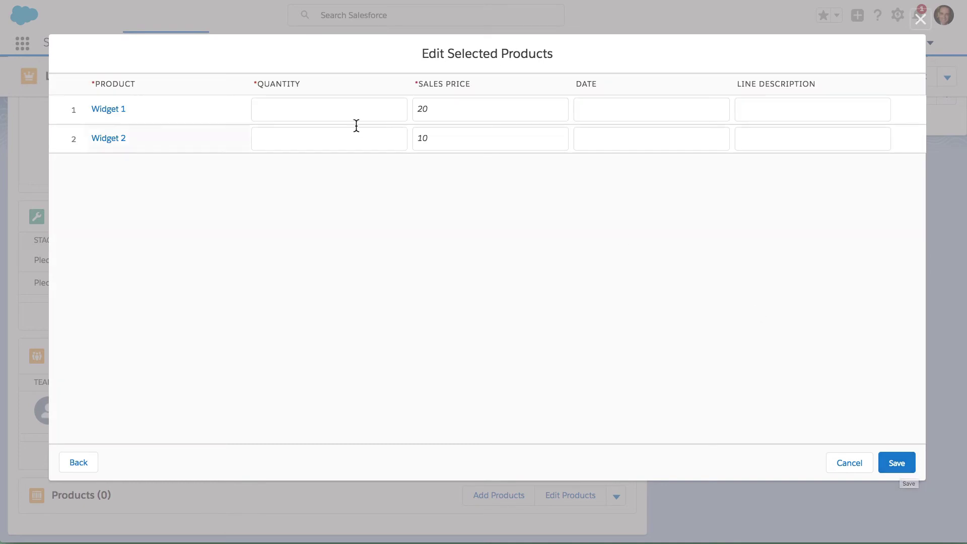
left_click(325, 110)
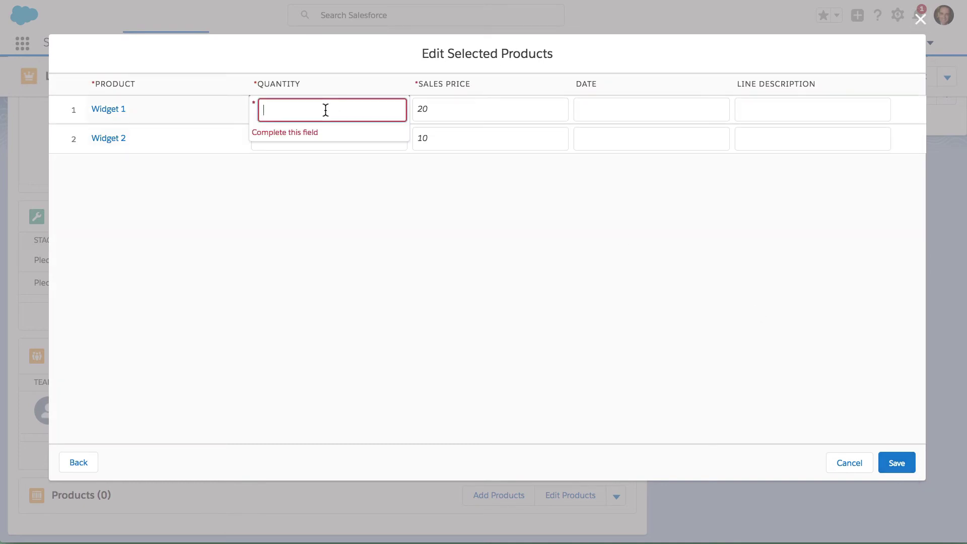
type("200")
left_click(324, 139)
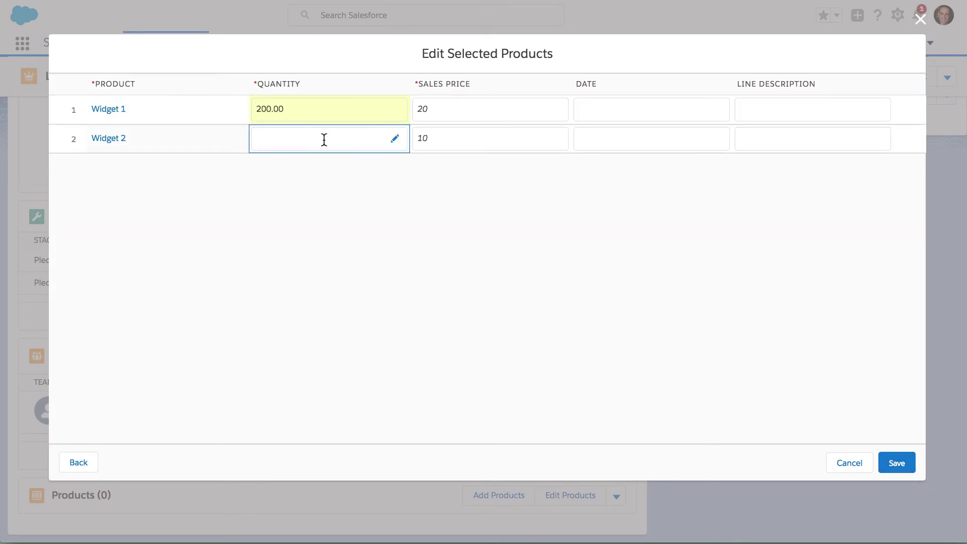
type("550")
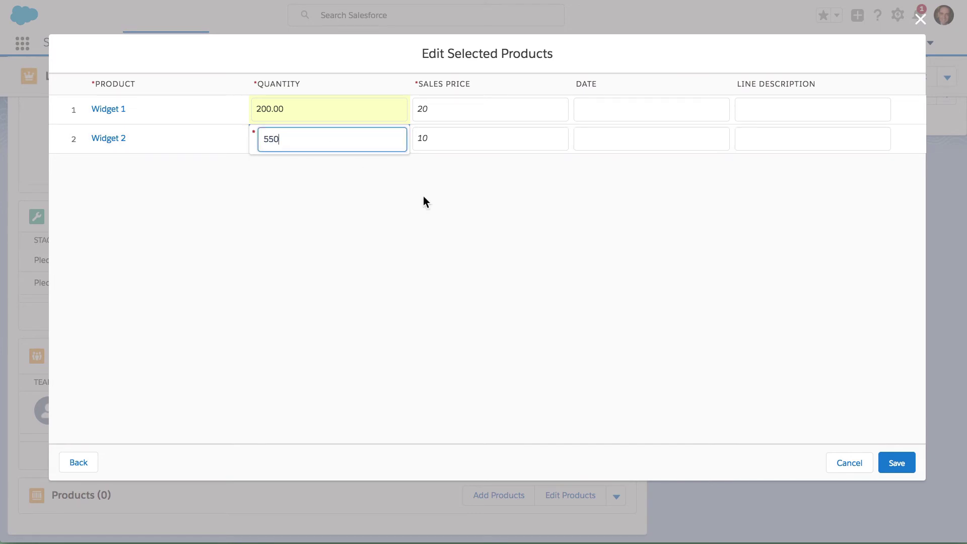
key("Return")
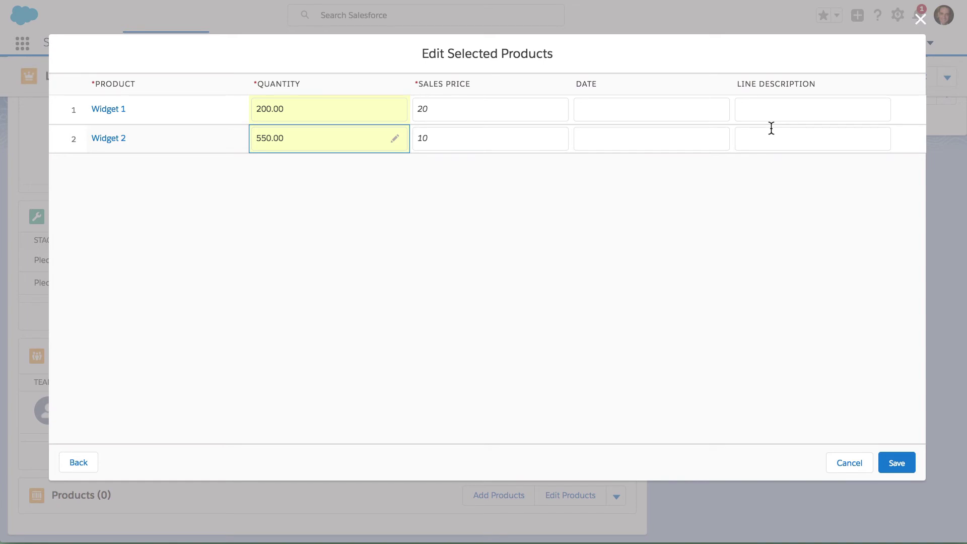
- Save both widget lines and confirm the opportunity Amount reads $9,500.00 in Details
left_click(897, 464)
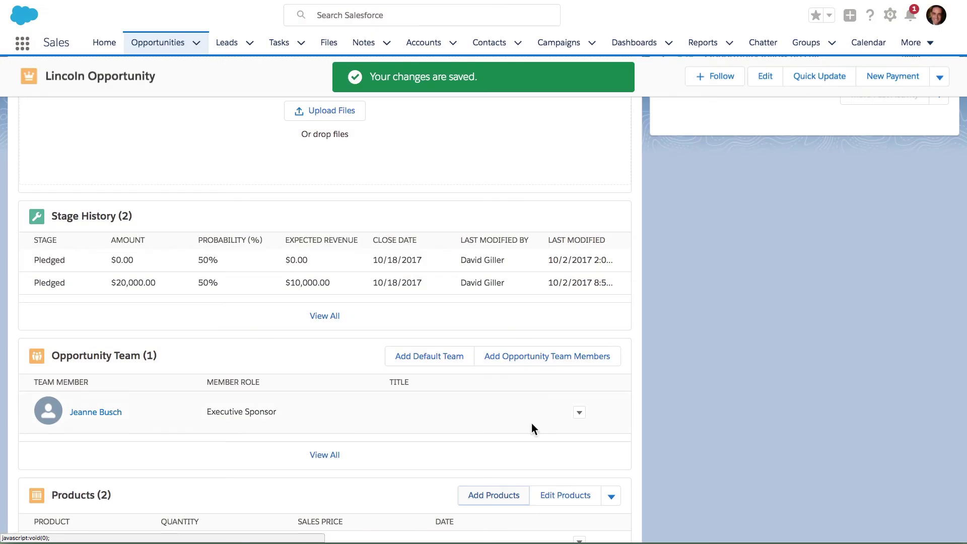
scroll(450, 471, "down", 2)
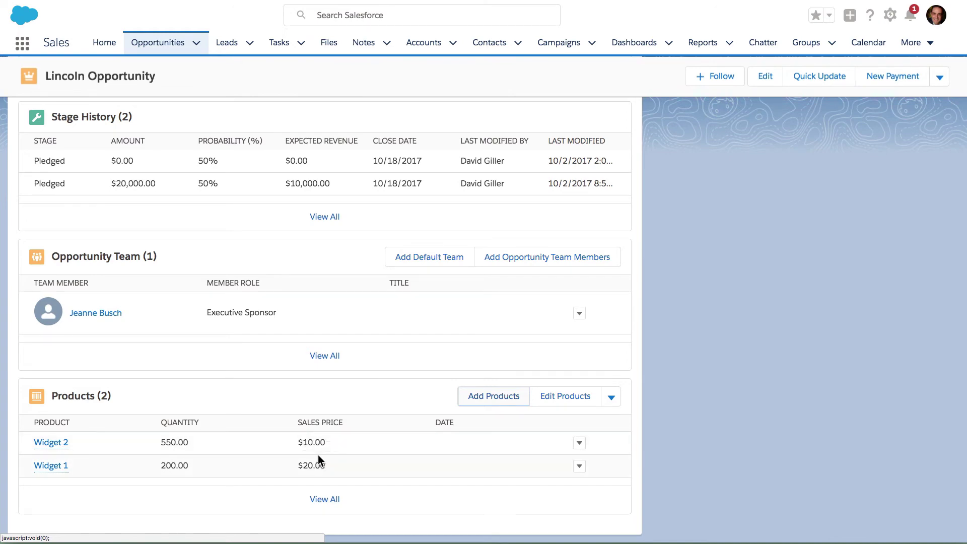
left_click(50, 231)
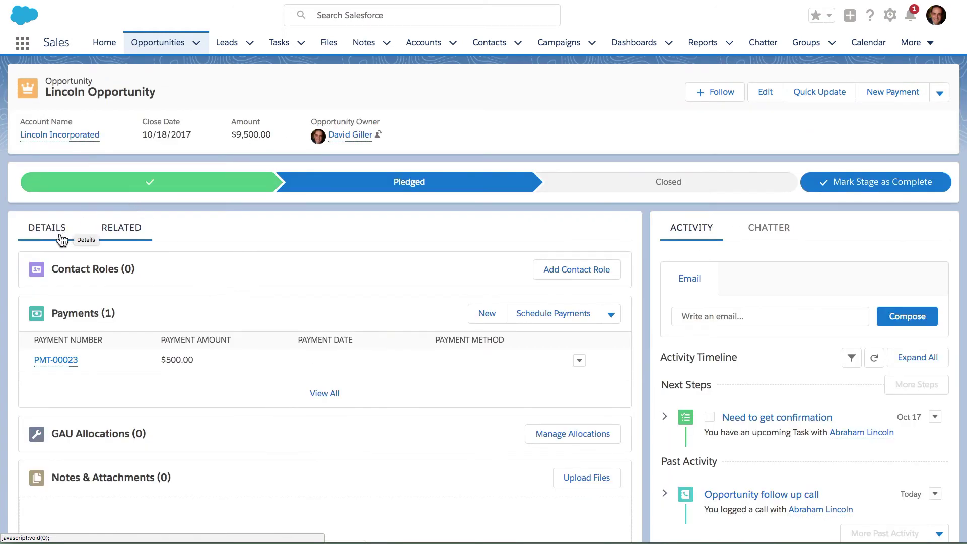